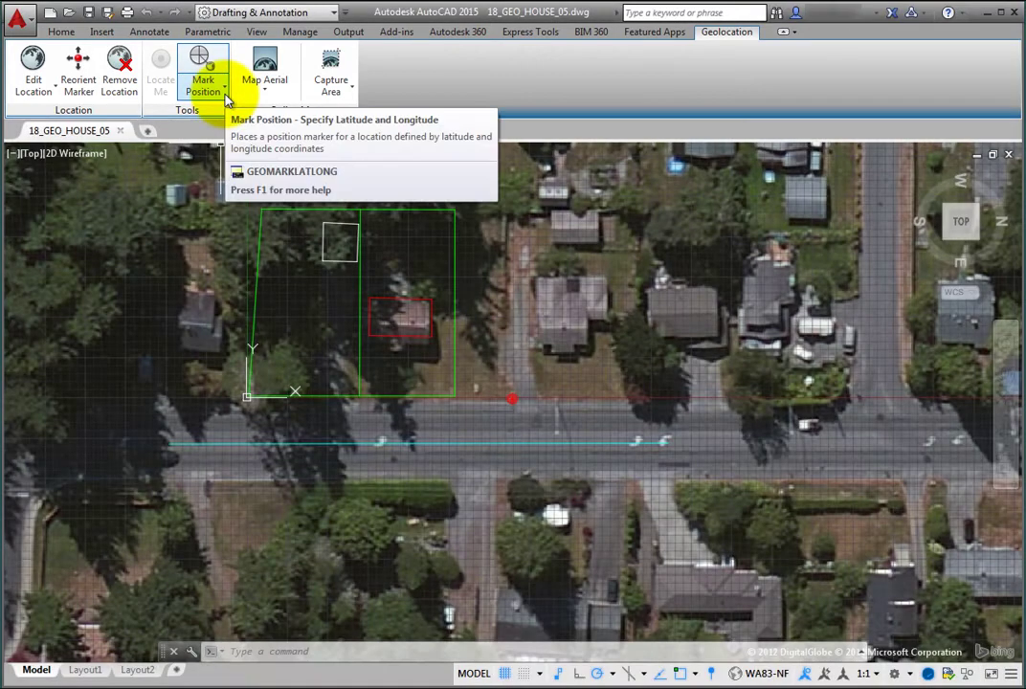
# Place a point-based position marker in the southern lot, just inside its street-side boundary near the dividing line.
pyautogui.click(226, 96)
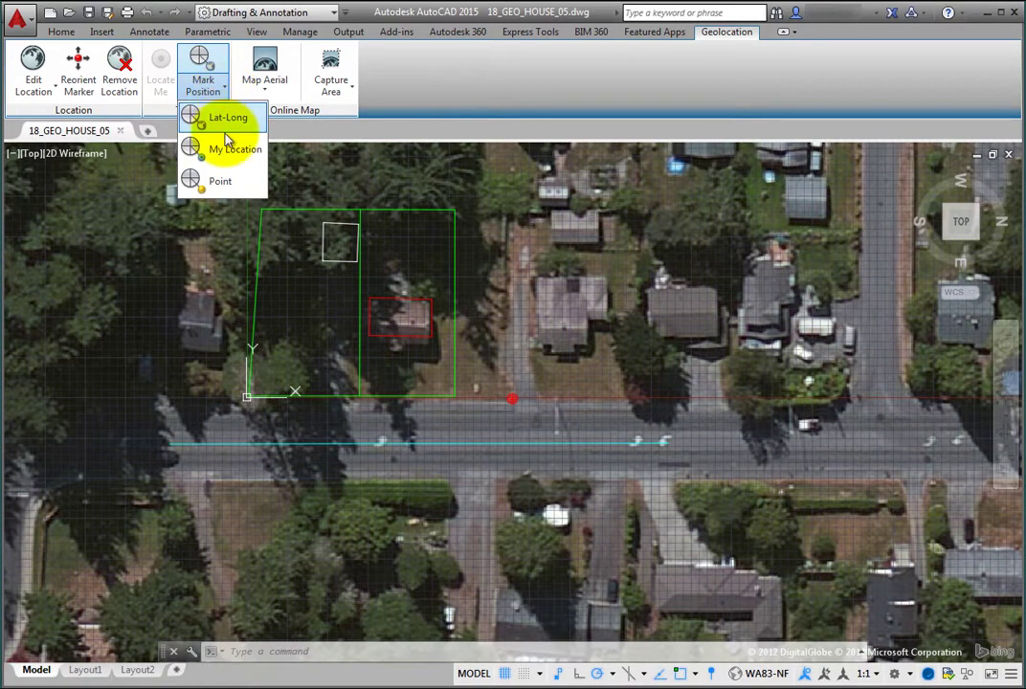
pyautogui.click(221, 181)
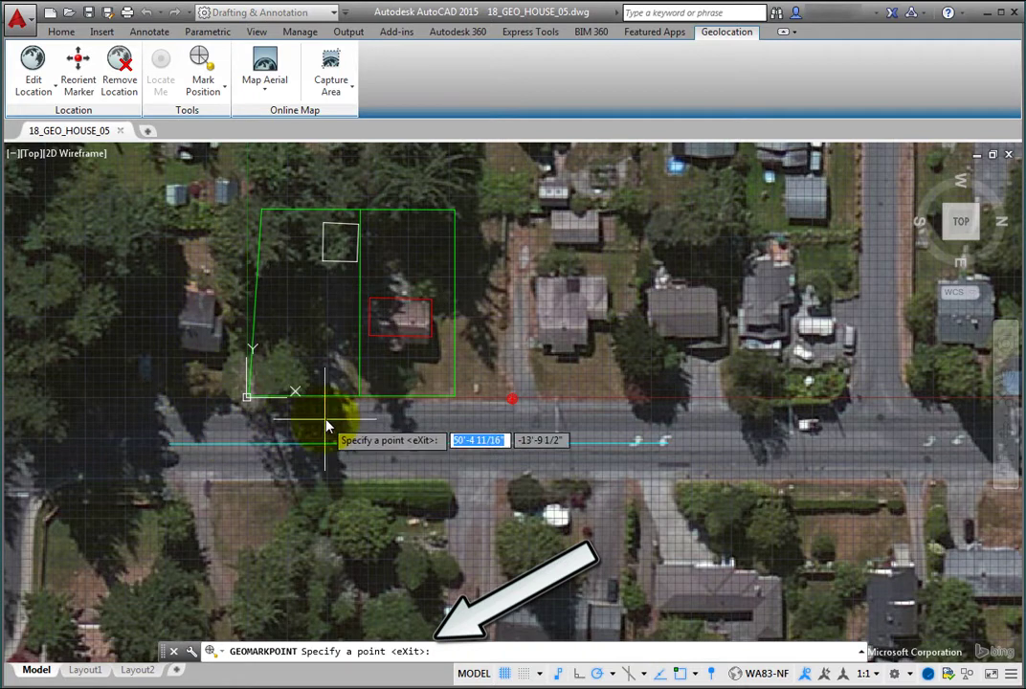
pyautogui.scroll(2, 333, 421)
pyautogui.scroll(2, 335, 415)
pyautogui.scroll(2, 337, 412)
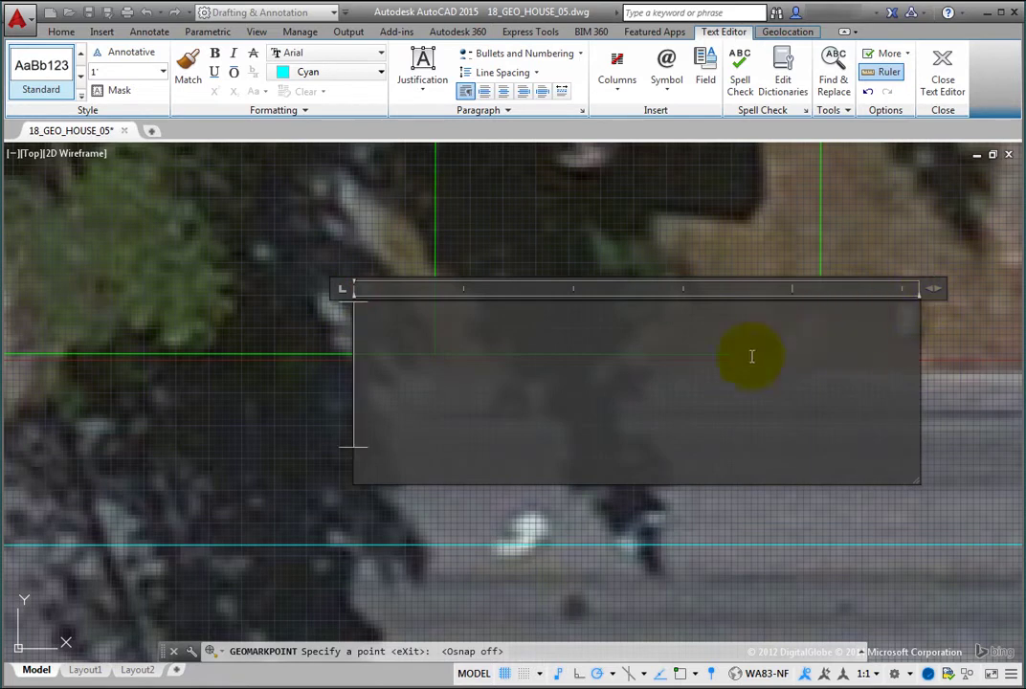
# Label the new position marker "Existing water shutoff valve".
pyautogui.write('e')
pyautogui.press('BackSpace')
pyautogui.write('Existing wat')
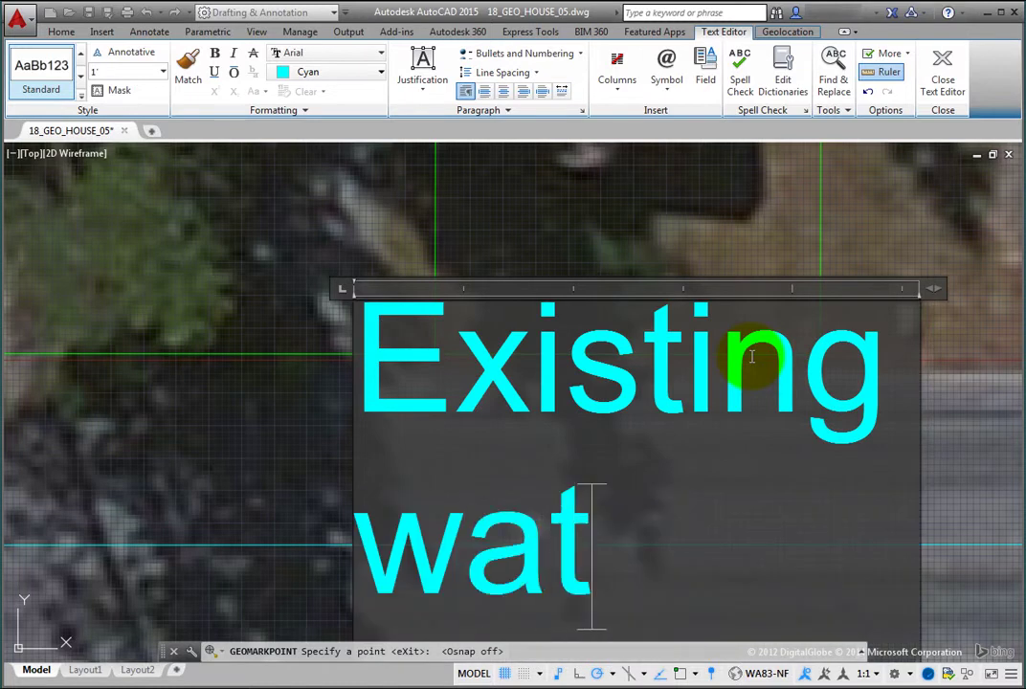
pyautogui.write('er shutoff v')
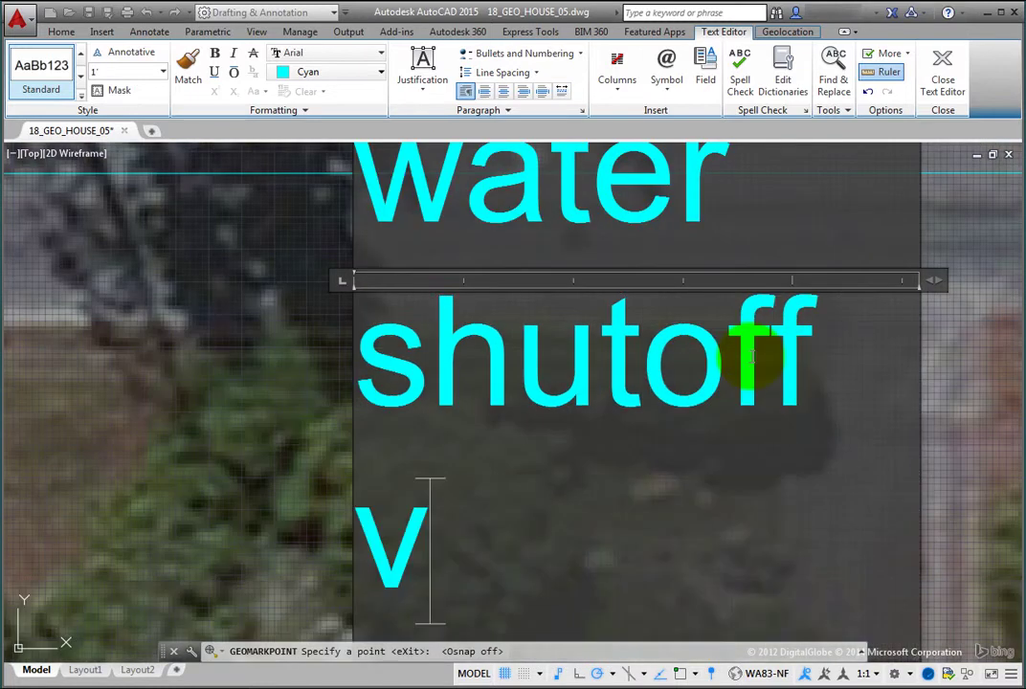
pyautogui.write('alve')
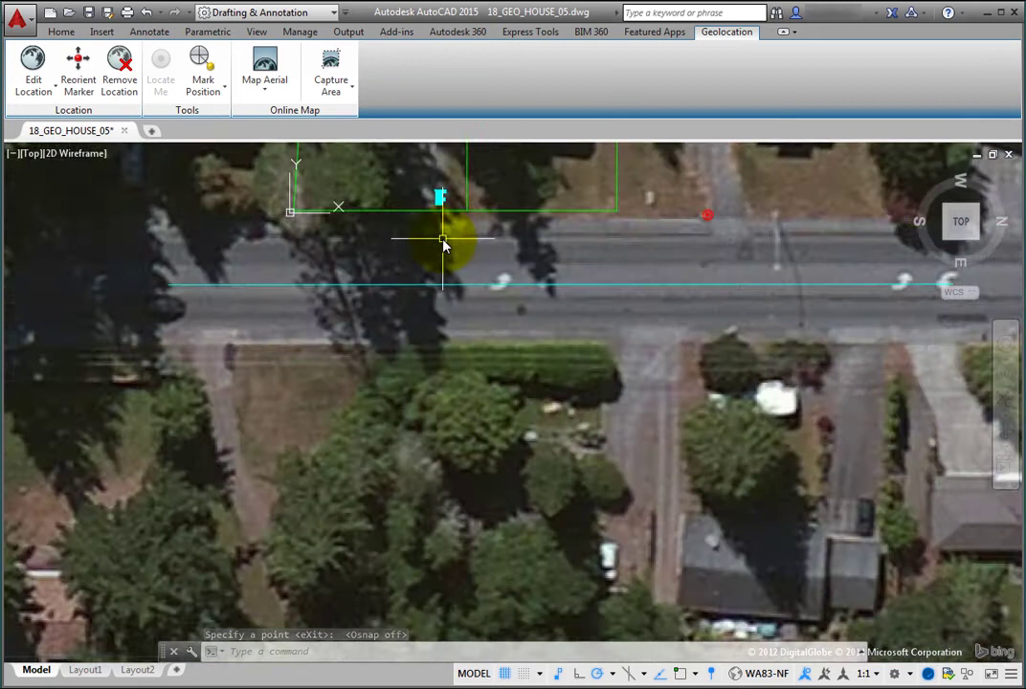
# Stretch the water shutoff valve marker's leader diagonally so its label sits near the street-side lot boundary.
pyautogui.scroll(8, 443, 244)
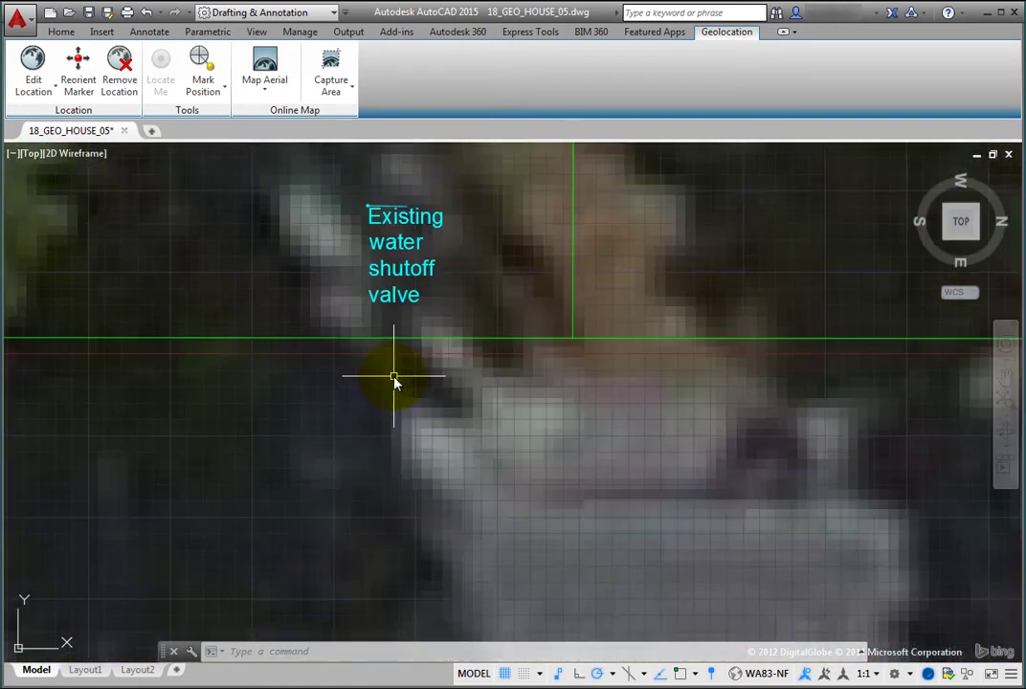
pyautogui.moveTo(393, 381); pyautogui.dragTo(449, 546, button='middle')
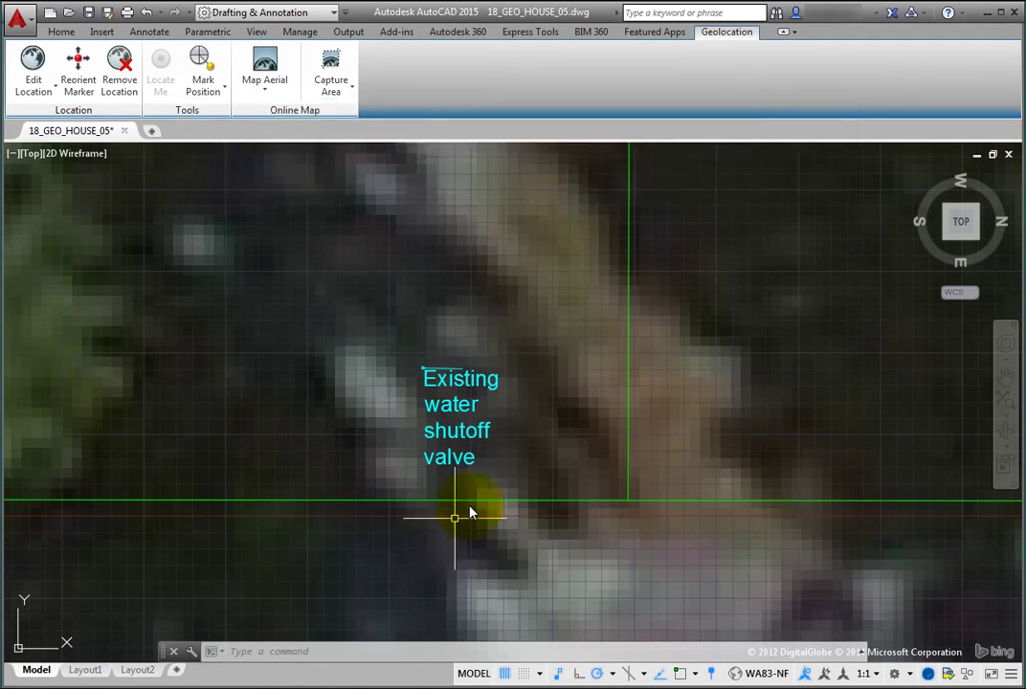
pyautogui.click(462, 371)
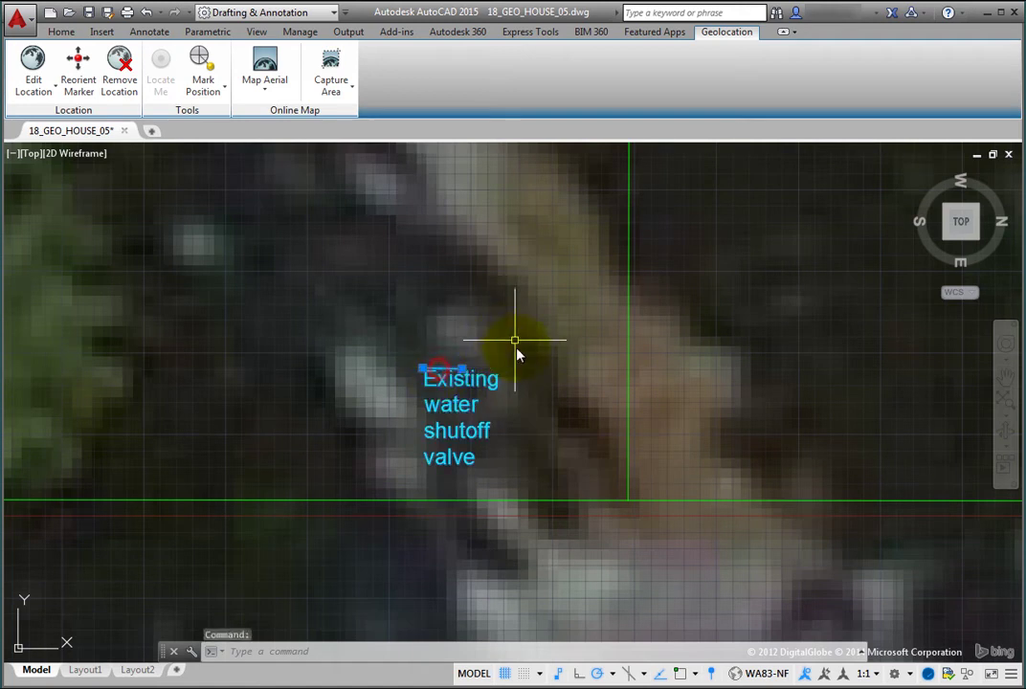
pyautogui.click(461, 369)
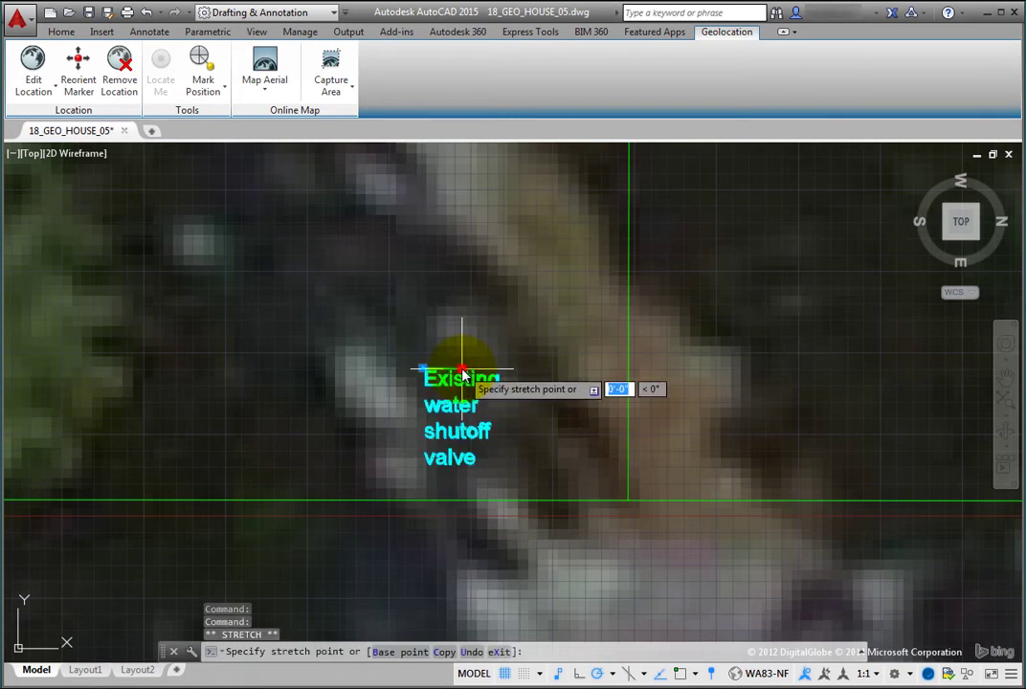
pyautogui.click(531, 474)
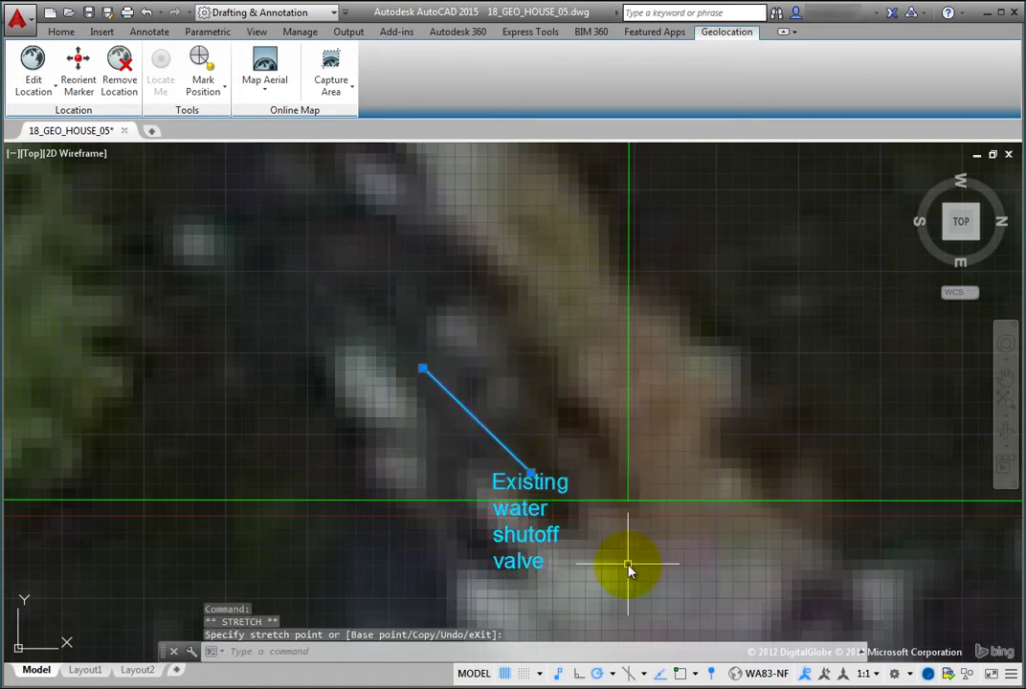
pyautogui.press('Escape')
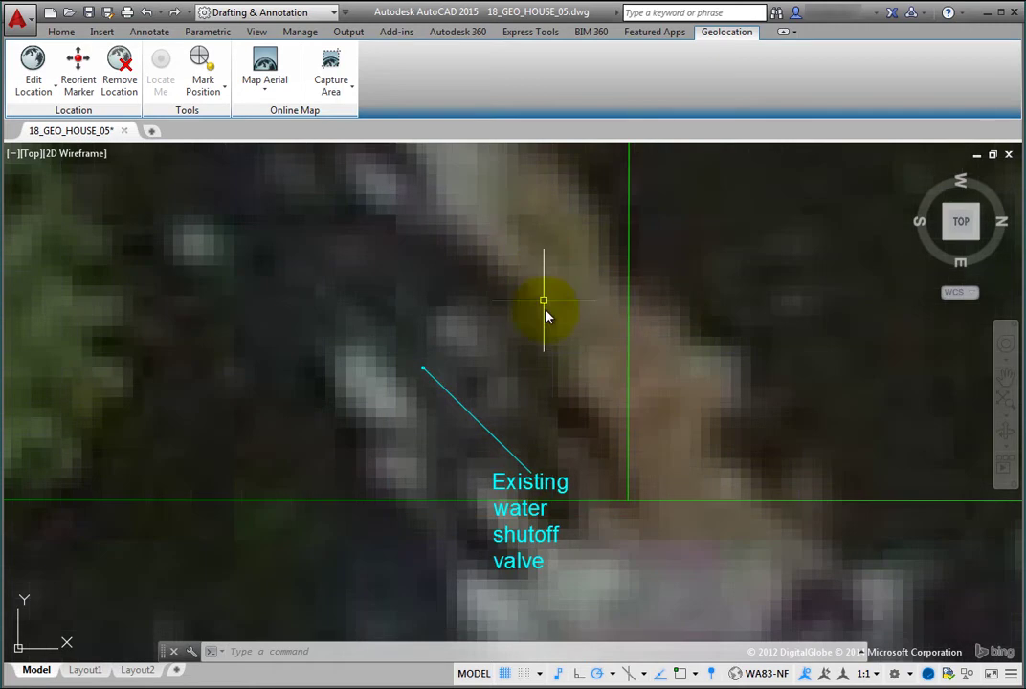
# Widen the water shutoff valve label's text frame so the text fits on a single line.
pyautogui.scroll(-2, 576, 525)
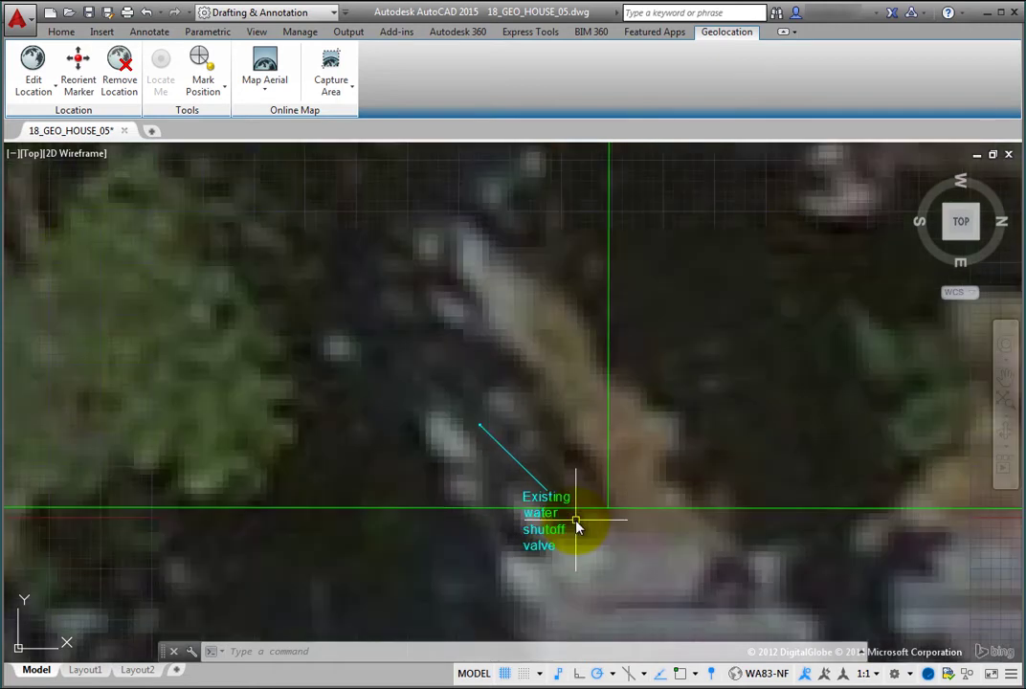
pyautogui.doubleClick(553, 534)
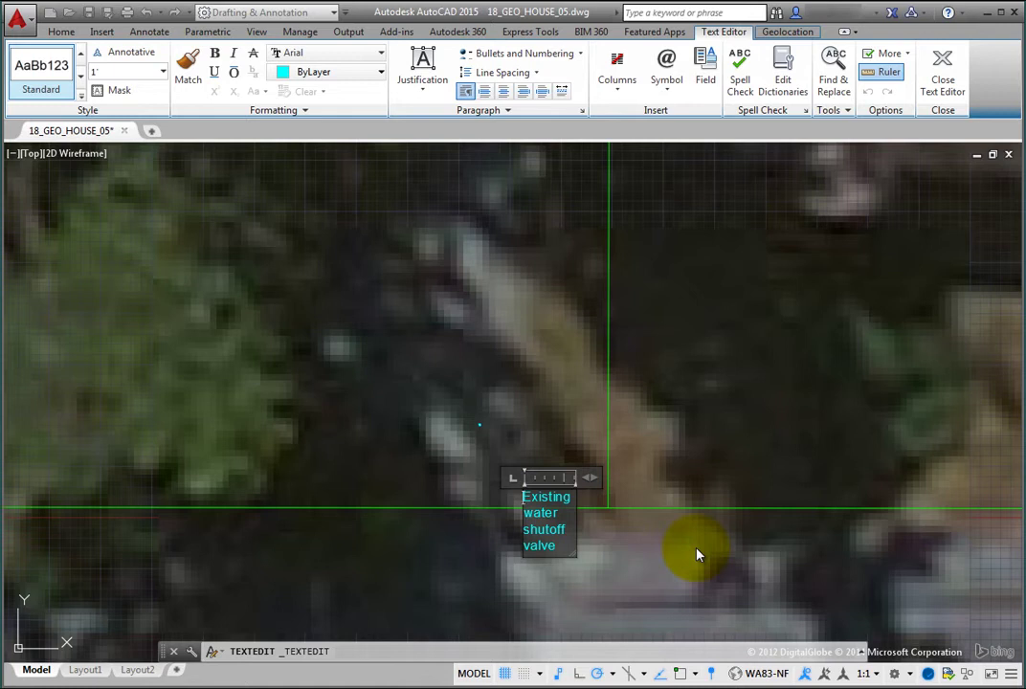
pyautogui.moveTo(591, 478); pyautogui.dragTo(708, 476)
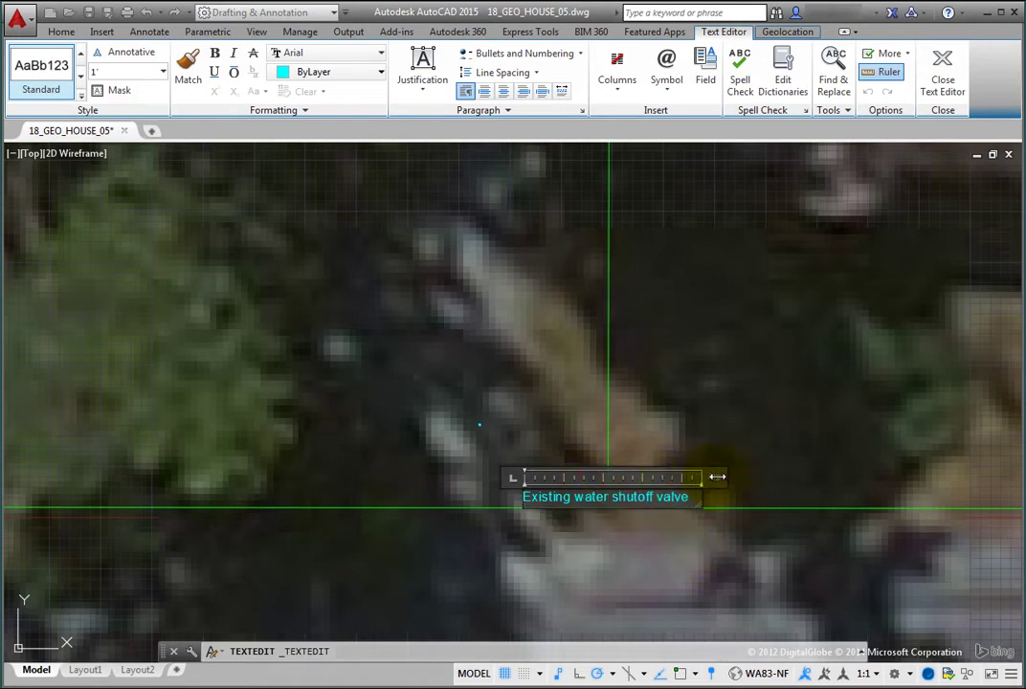
pyautogui.click(944, 63)
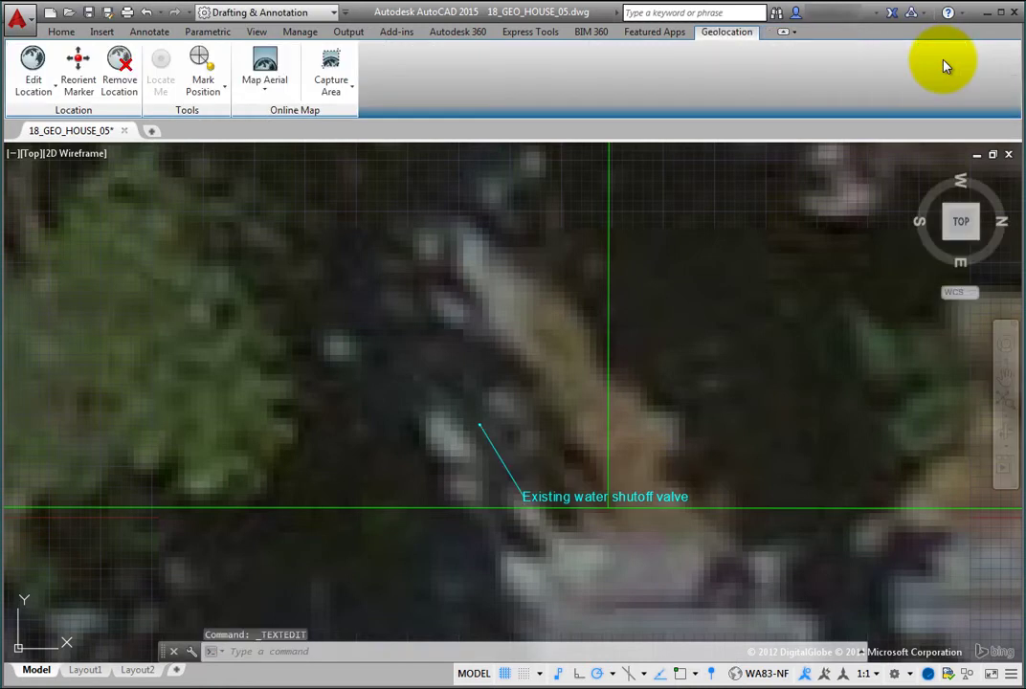
# Place a latitude-longitude position marker at latitude 48.743354 and longitude -122.44318.
pyautogui.scroll(-4, 736, 361)
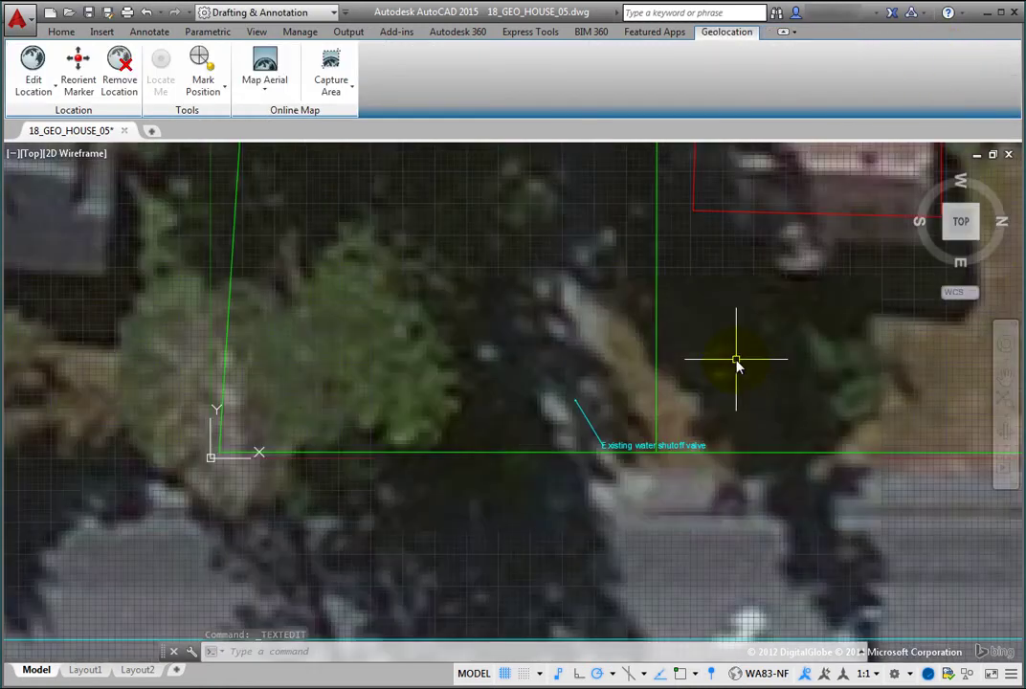
pyautogui.moveTo(742, 320)
pyautogui.mouseDown(button='middle')
pyautogui.moveTo(694, 378)
pyautogui.moveTo(618, 428)
pyautogui.mouseUp(button='middle')
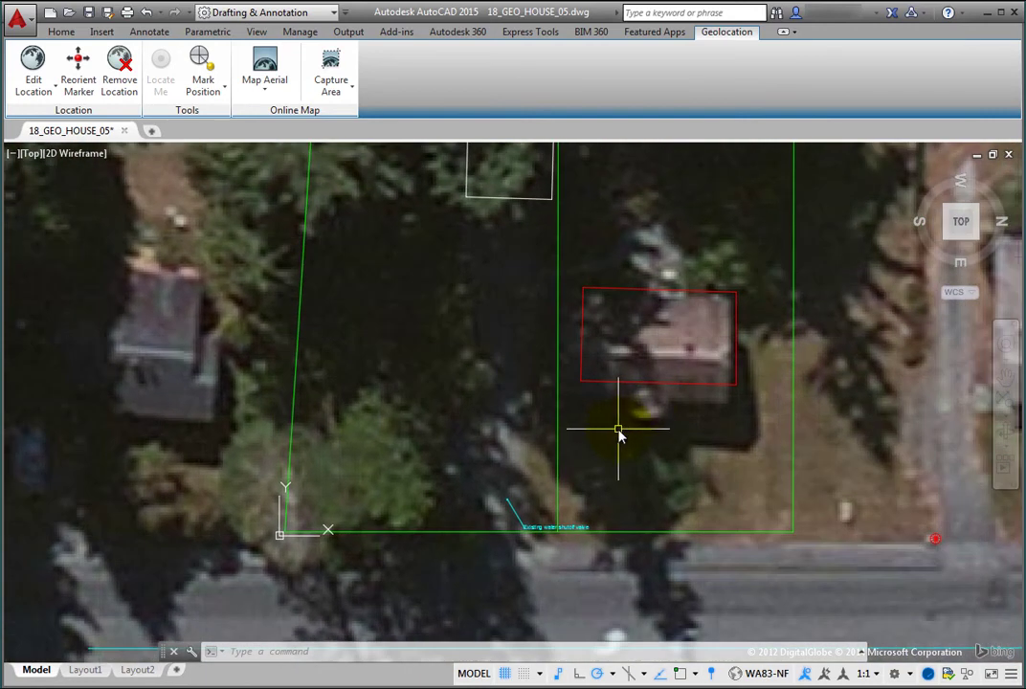
pyautogui.scroll(-2, 648, 427)
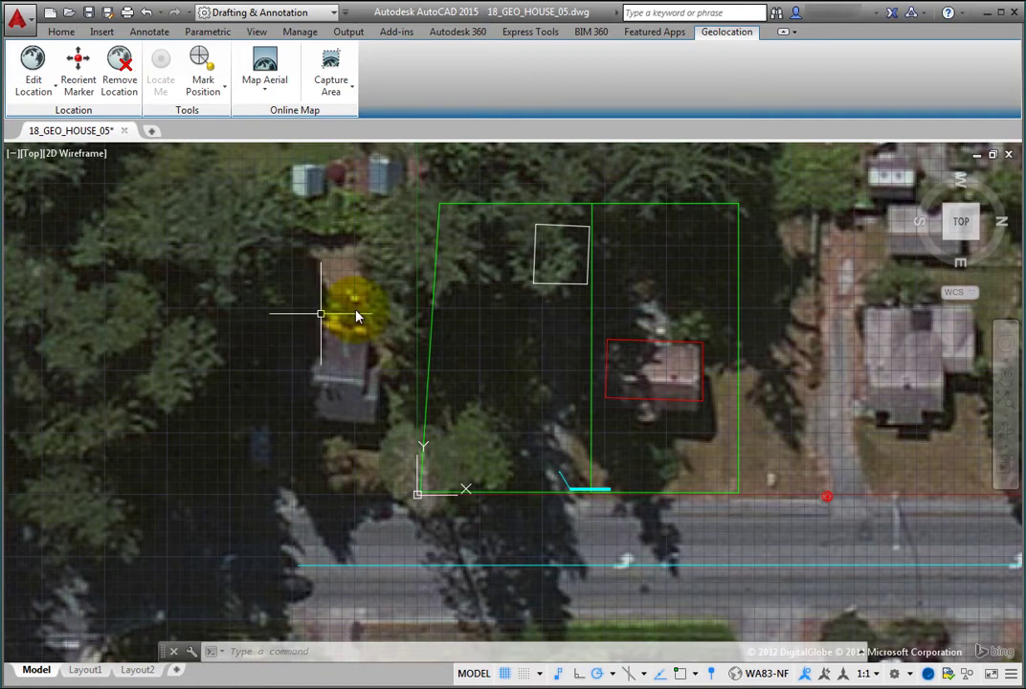
pyautogui.moveTo(654, 258)
pyautogui.mouseDown(button='middle')
pyautogui.moveTo(566, 292)
pyautogui.moveTo(518, 293)
pyautogui.mouseUp(button='middle')
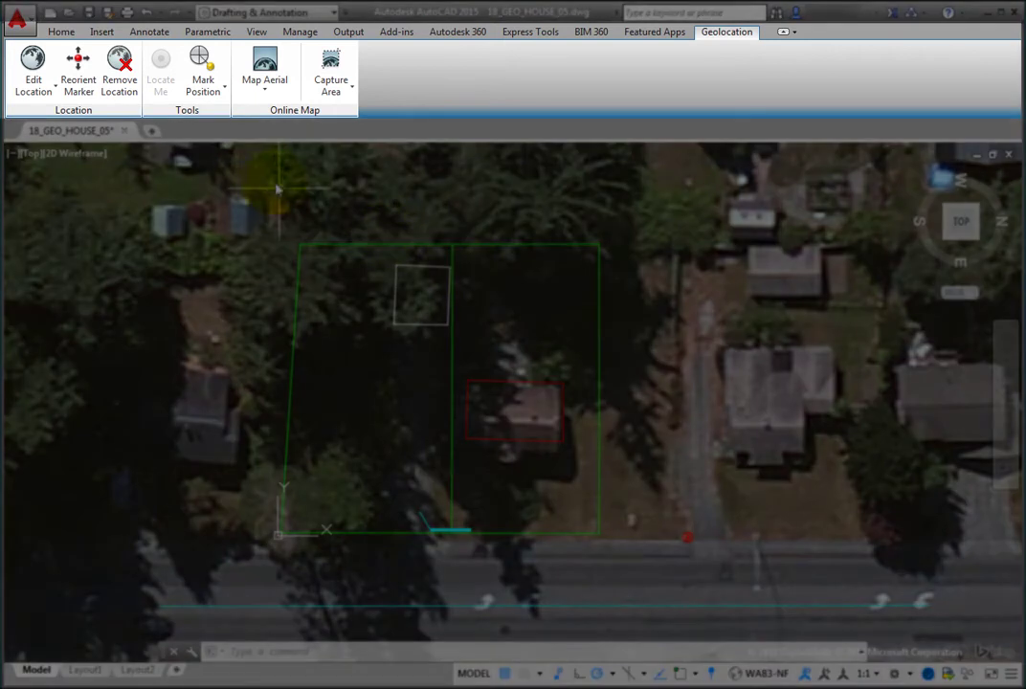
pyautogui.click(223, 92)
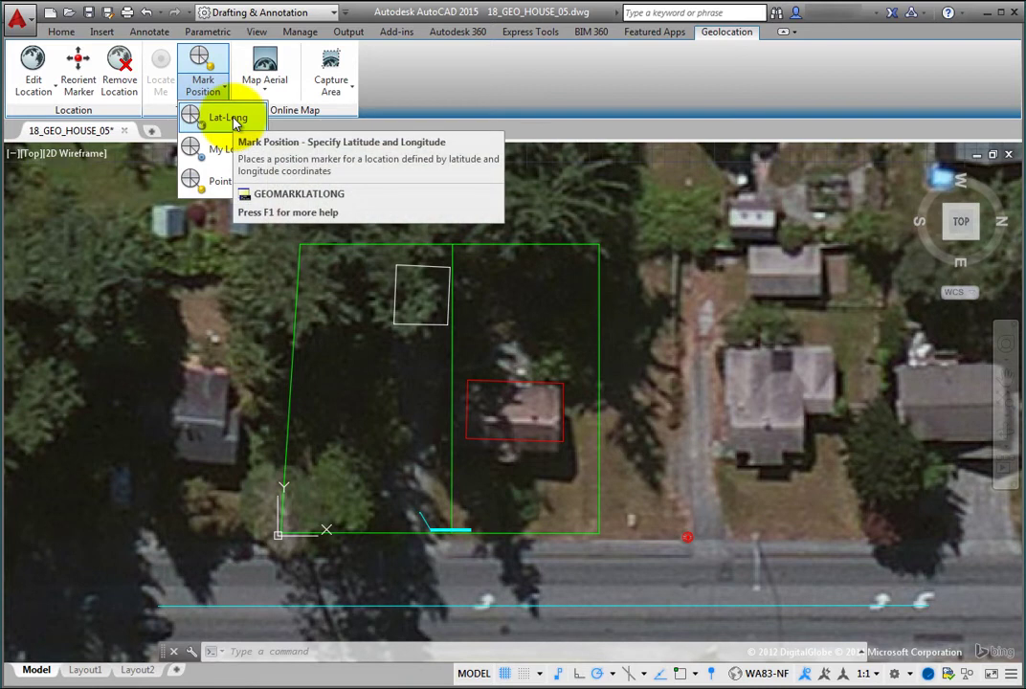
pyautogui.click(230, 119)
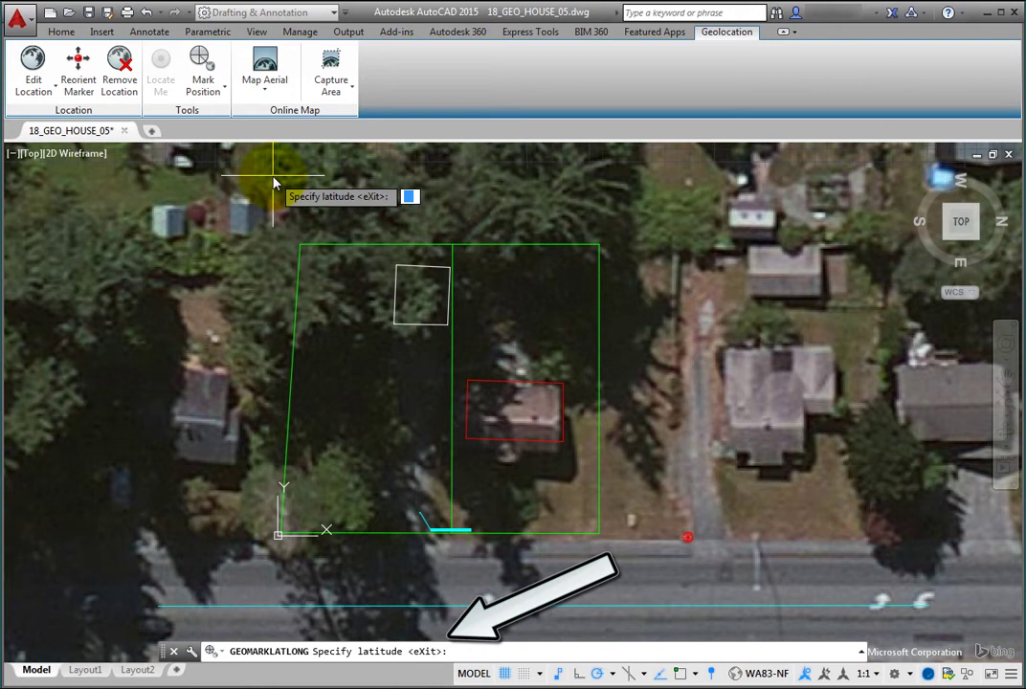
pyautogui.write('48.')
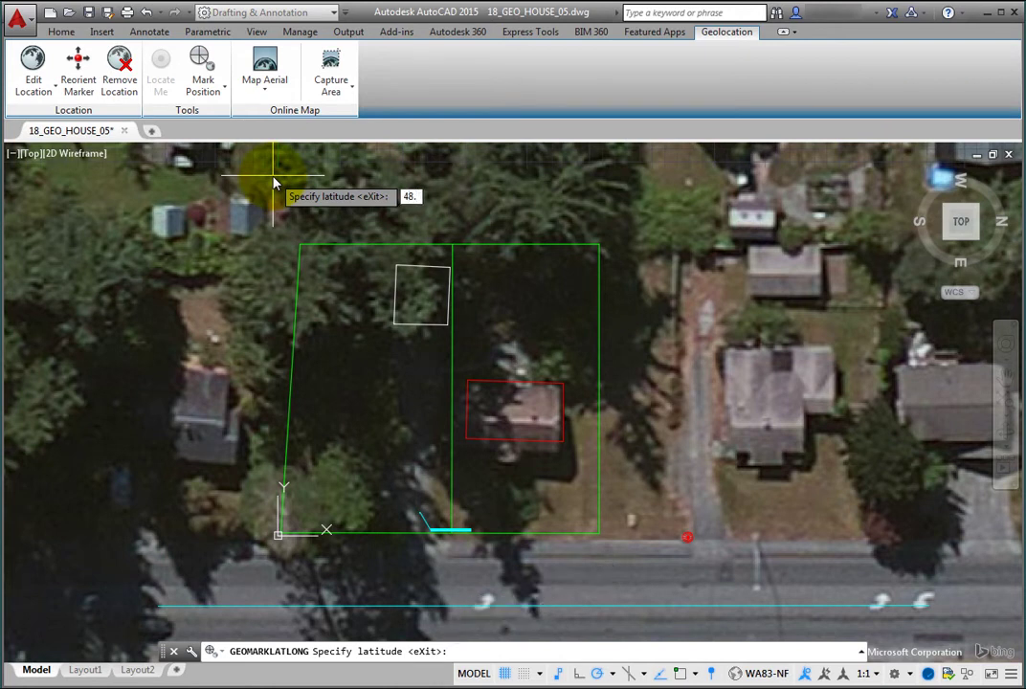
pyautogui.write('743354')
pyautogui.press('Return')
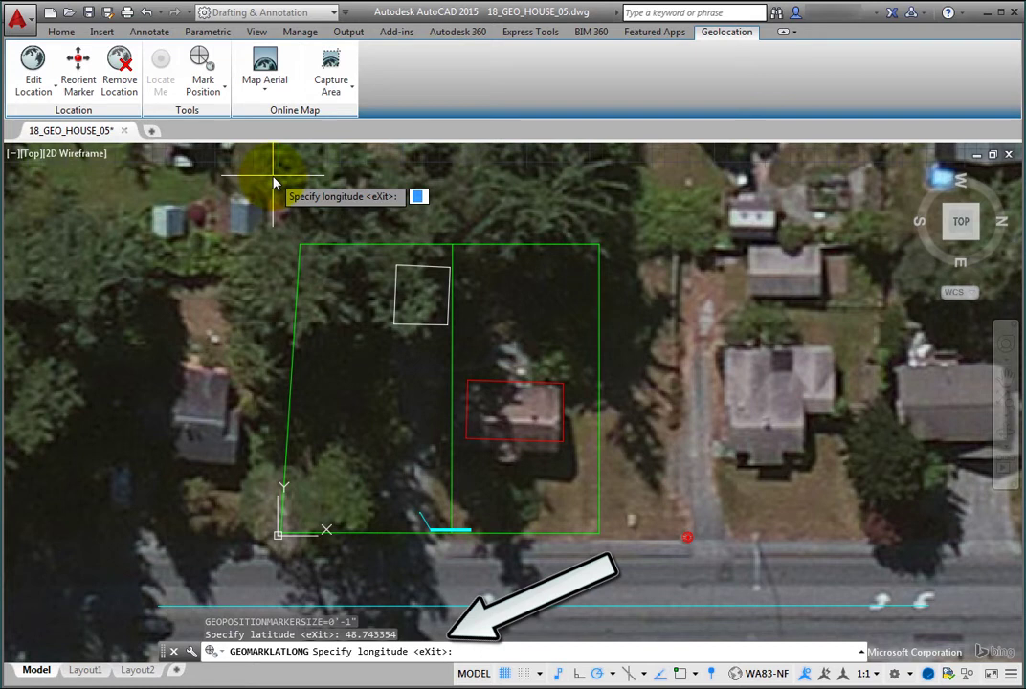
pyautogui.write('-')
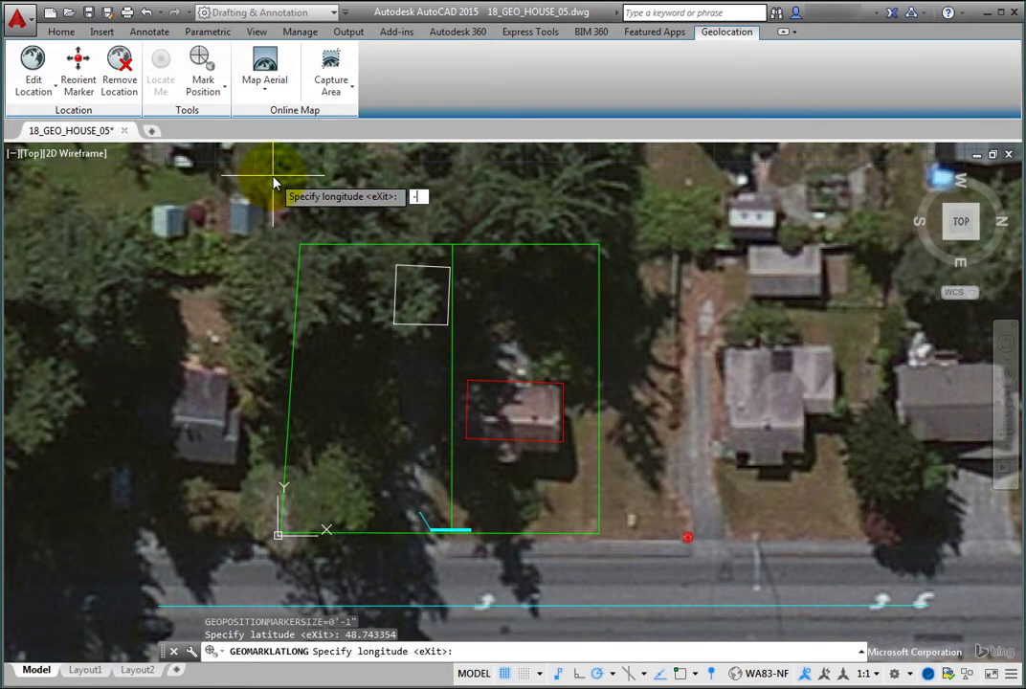
pyautogui.write('122.44318')
pyautogui.press('Return')
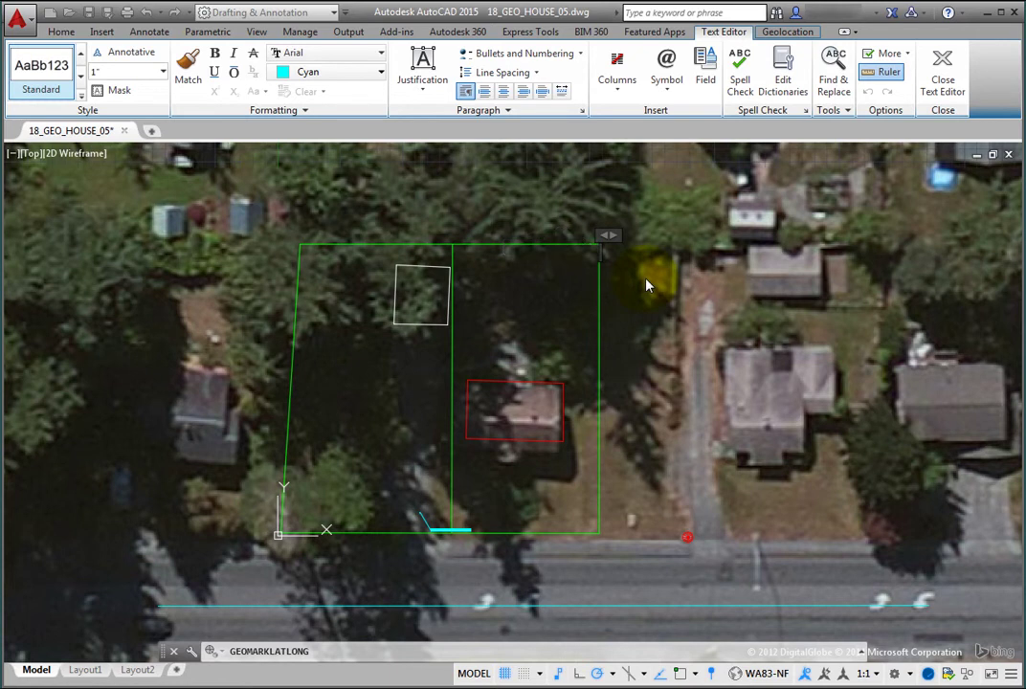
# Label the new marker "NW Corner" with a text height of 1' in a widened text frame.
pyautogui.click(161, 72)
pyautogui.click(103, 89)
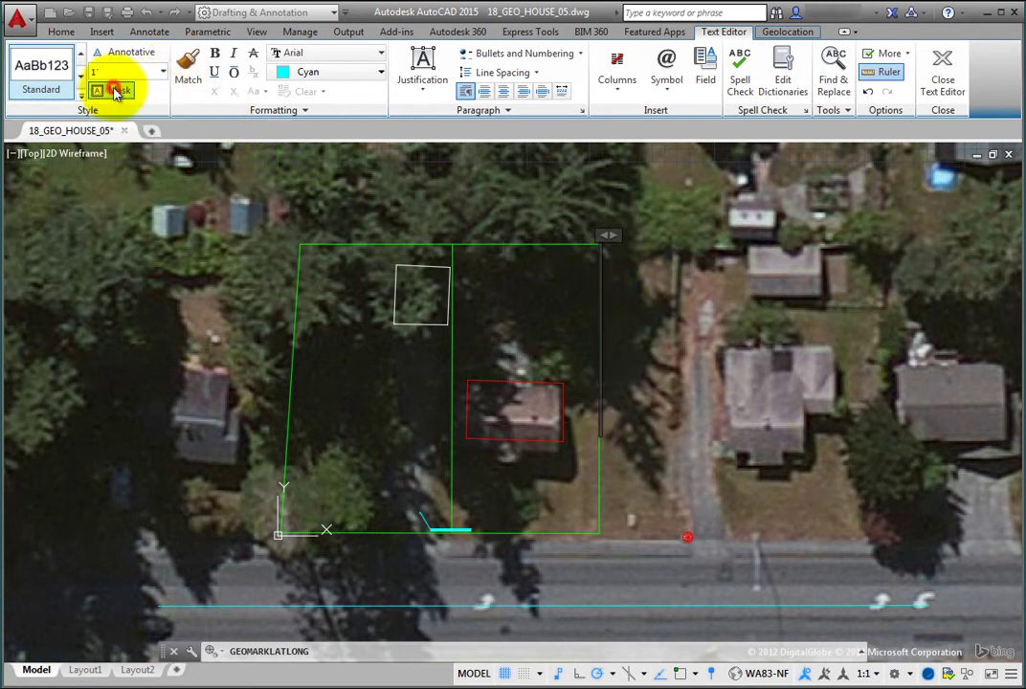
pyautogui.moveTo(613, 232); pyautogui.dragTo(873, 236)
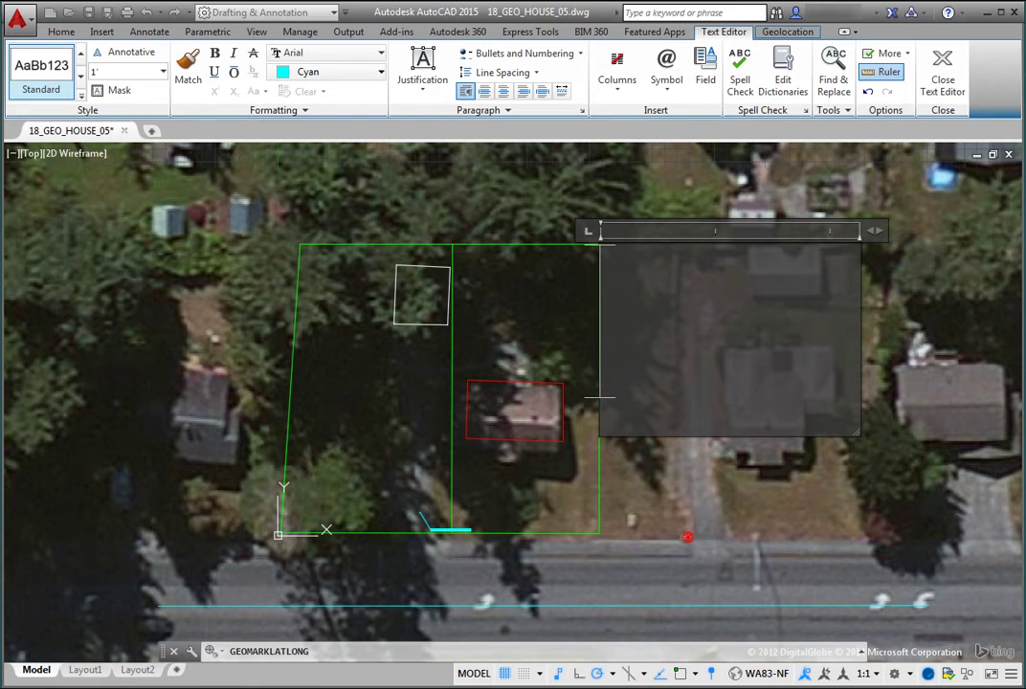
pyautogui.write('NW Corner')
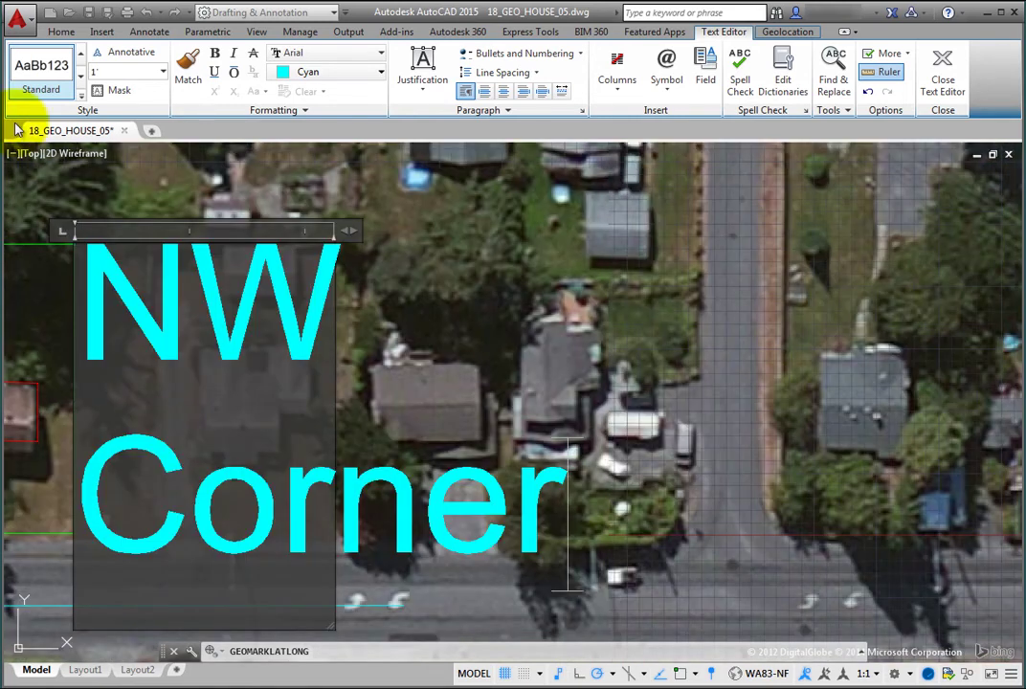
pyautogui.click(938, 65)
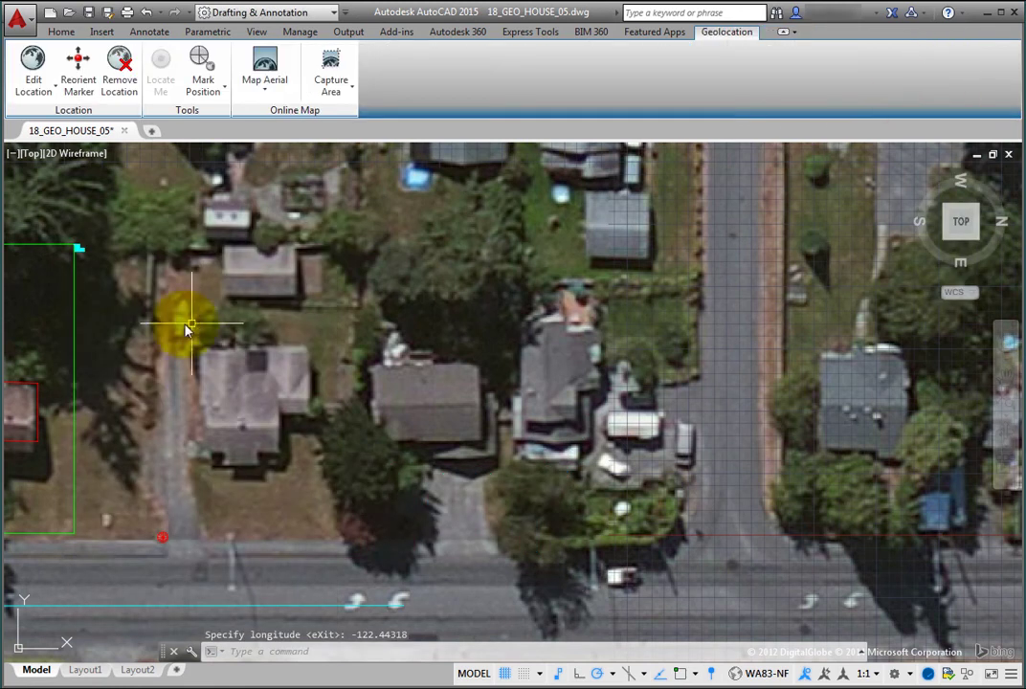
# Stretch the NW Corner marker's leader so its label sits outside the lot, away from the corner point.
pyautogui.scroll(5, 64, 284)
pyautogui.moveTo(97, 219); pyautogui.dragTo(238, 649, button='middle')
pyautogui.scroll(2, 237, 649)
pyautogui.scroll(2, 237, 649)
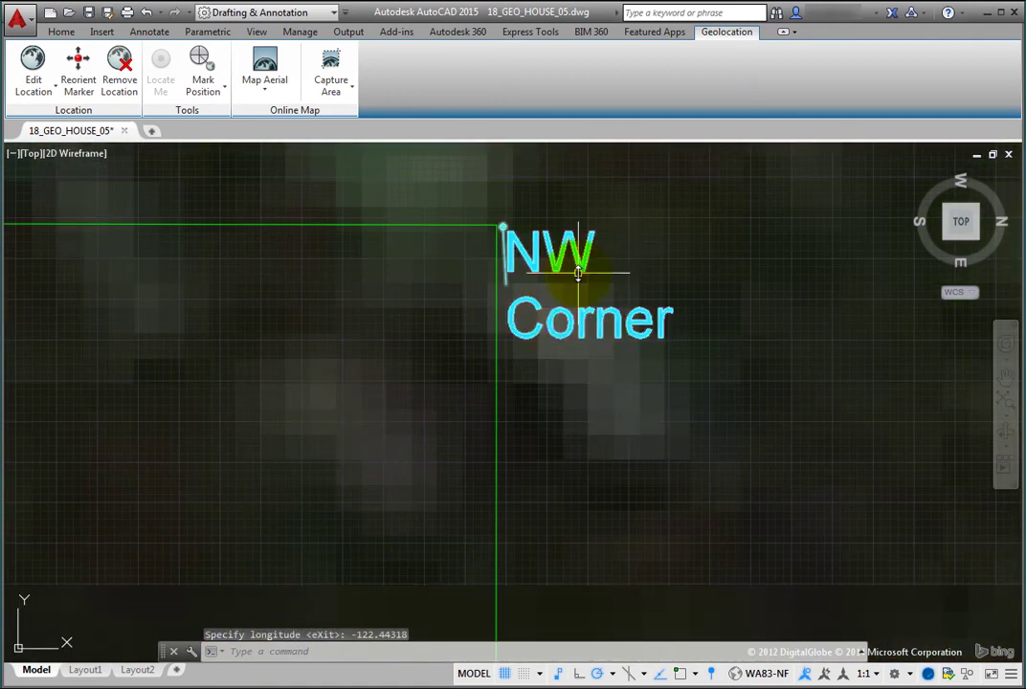
pyautogui.scroll(4, 549, 273)
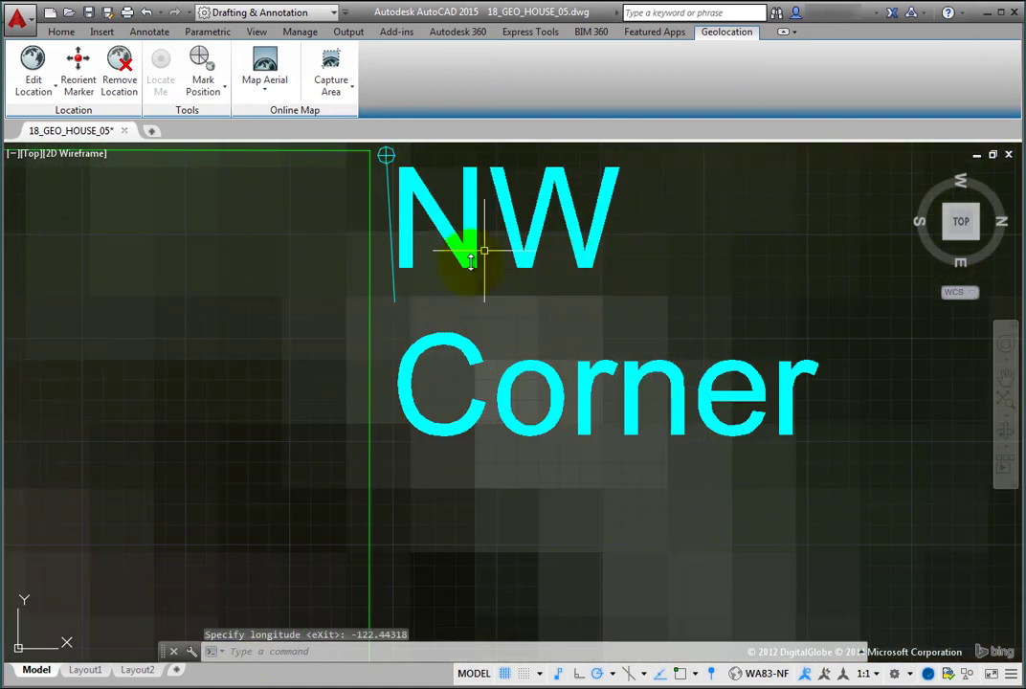
pyautogui.click(394, 299)
pyautogui.scroll(-10, 675, 239)
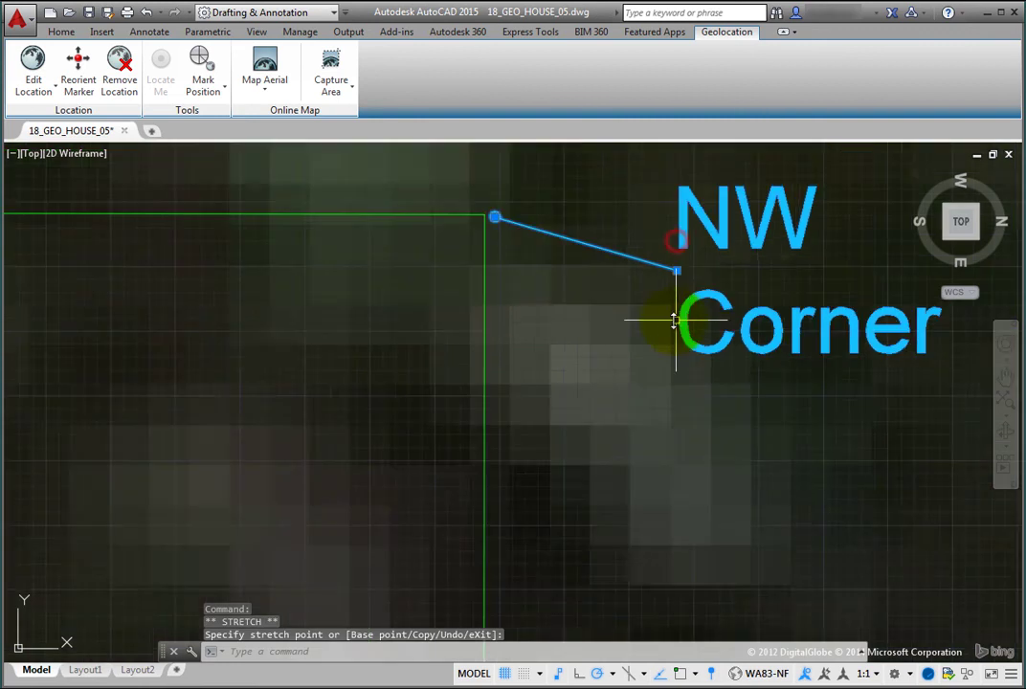
pyautogui.press('Escape')
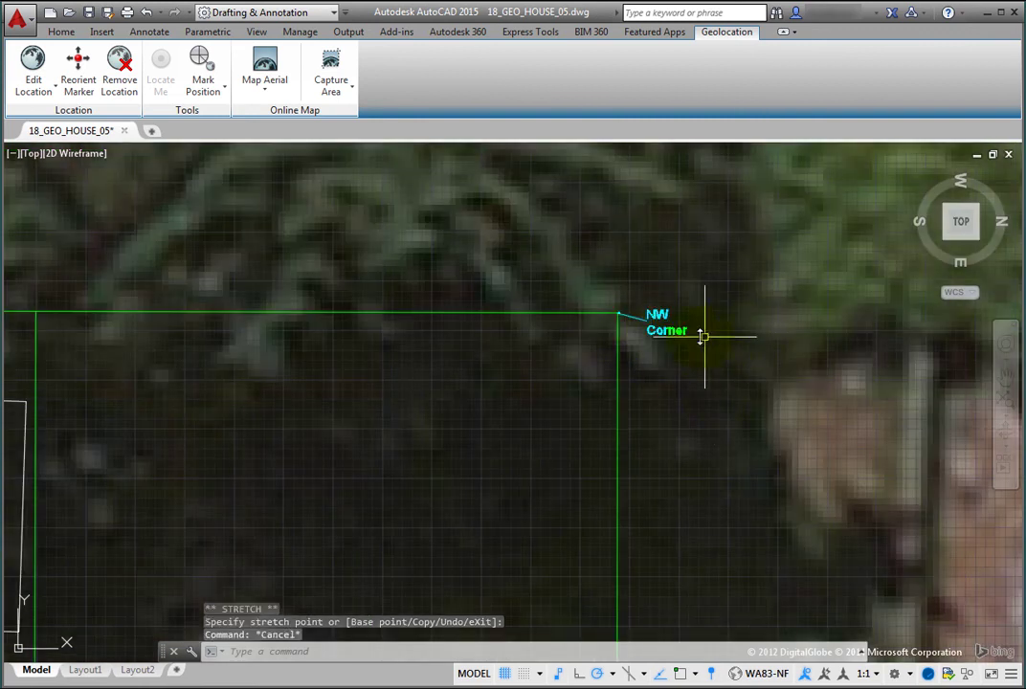
# Widen the NW Corner label's text frame so the text fits on a single line.
pyautogui.doubleClick(677, 328)
pyautogui.moveTo(689, 294); pyautogui.dragTo(802, 290)
pyautogui.click(943, 76)
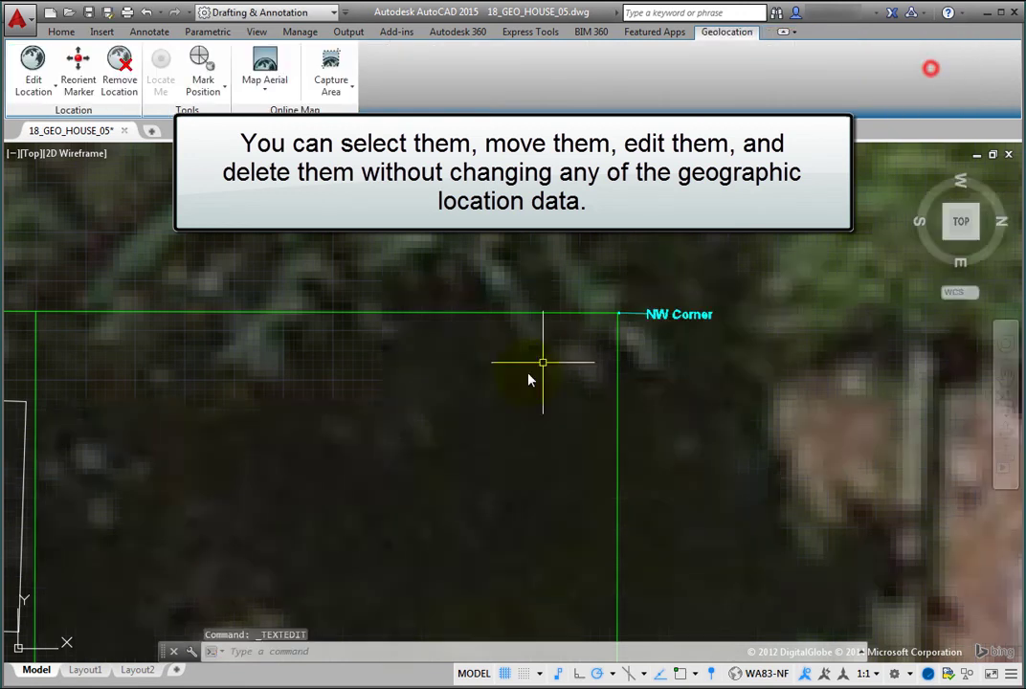
# Open the properties of the NW Corner position marker and examine its geometry and text settings.
pyautogui.scroll(-5, 442, 435)
pyautogui.moveTo(395, 437)
pyautogui.mouseDown(button='middle')
pyautogui.moveTo(344, 464)
pyautogui.moveTo(360, 350)
pyautogui.mouseUp(button='middle')
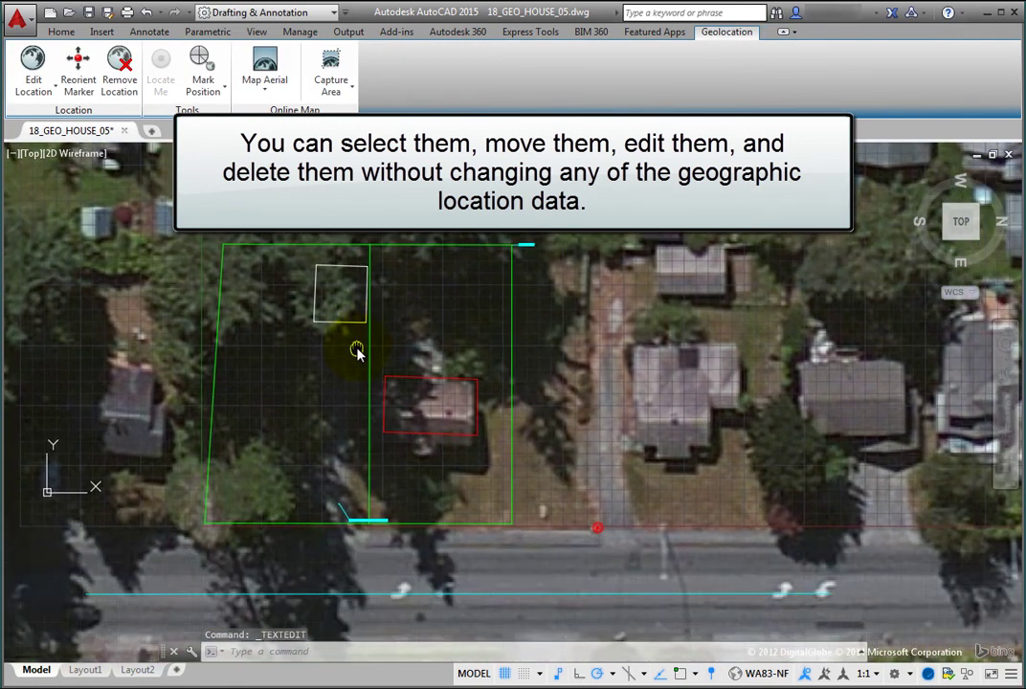
pyautogui.scroll(3, 357, 350)
pyautogui.scroll(-2, 395, 408)
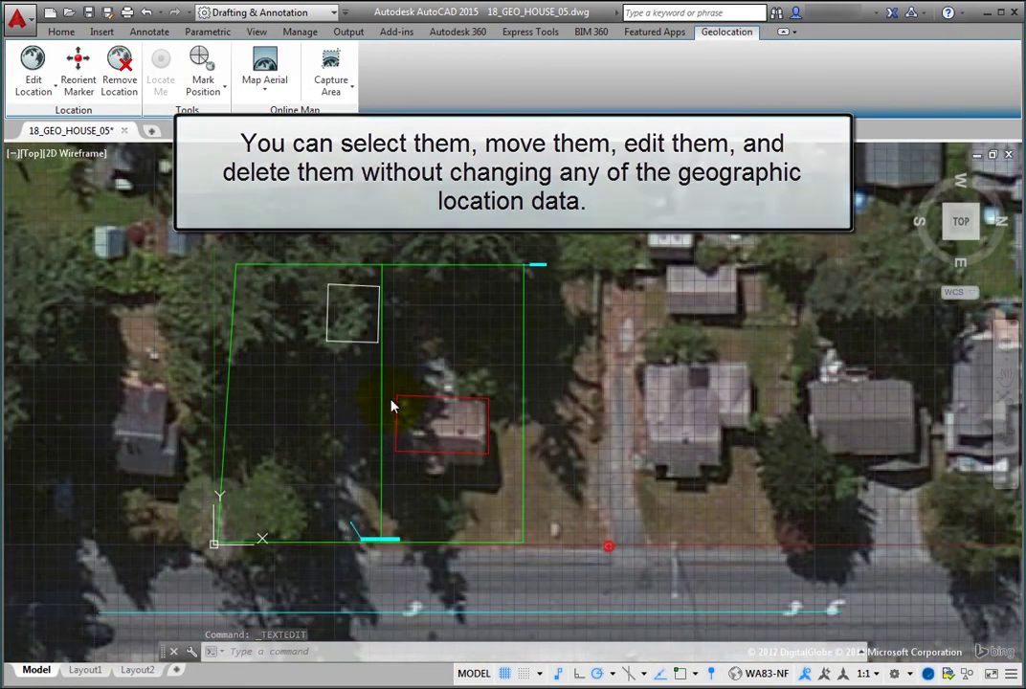
pyautogui.moveTo(394, 408); pyautogui.dragTo(444, 367, button='middle')
pyautogui.scroll(2, 431, 378)
pyautogui.scroll(-2, 401, 360)
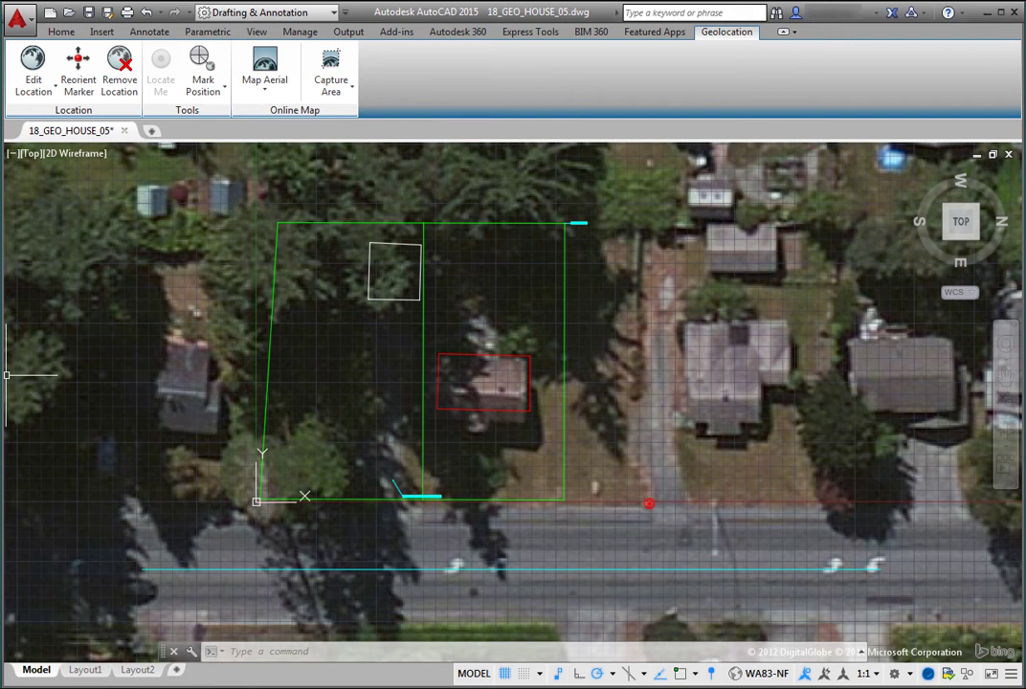
pyautogui.rightClick(583, 241)
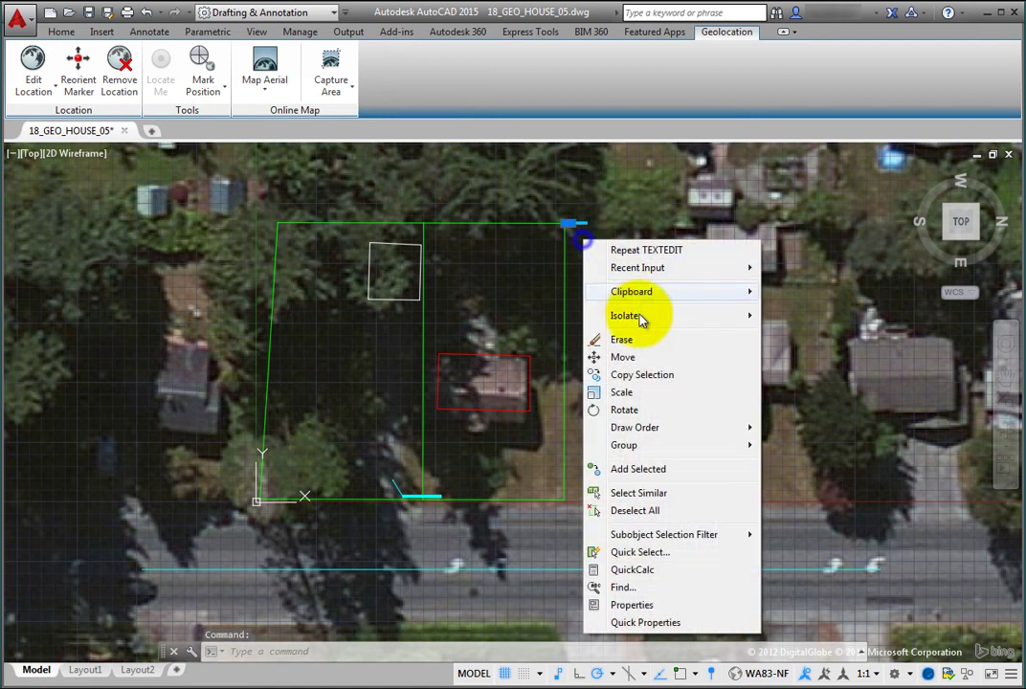
pyautogui.click(644, 606)
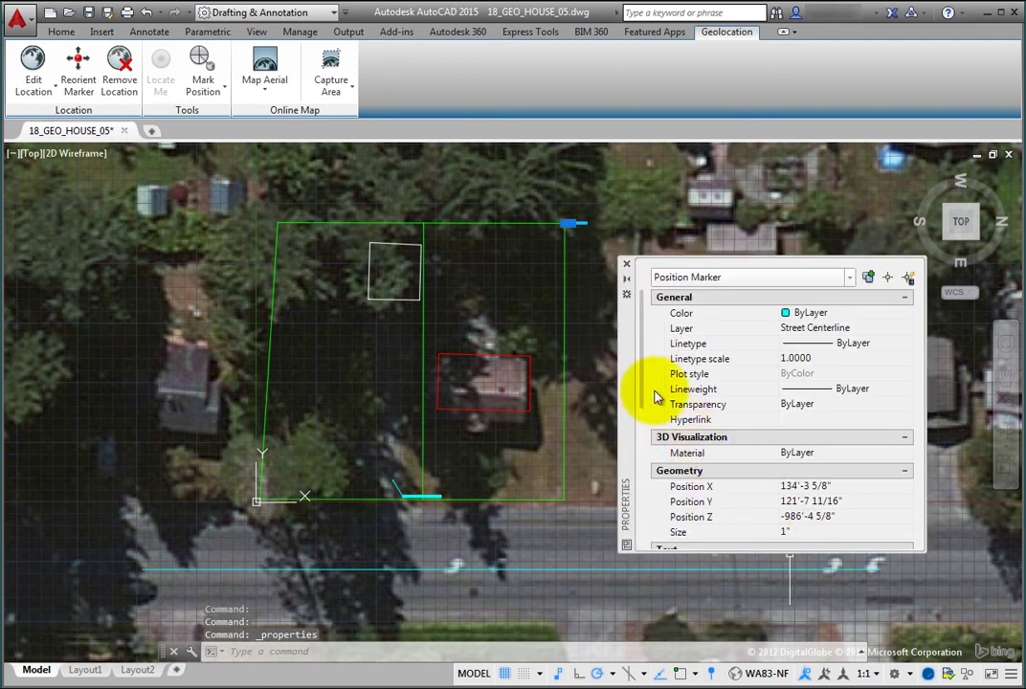
pyautogui.moveTo(647, 403); pyautogui.dragTo(656, 458)
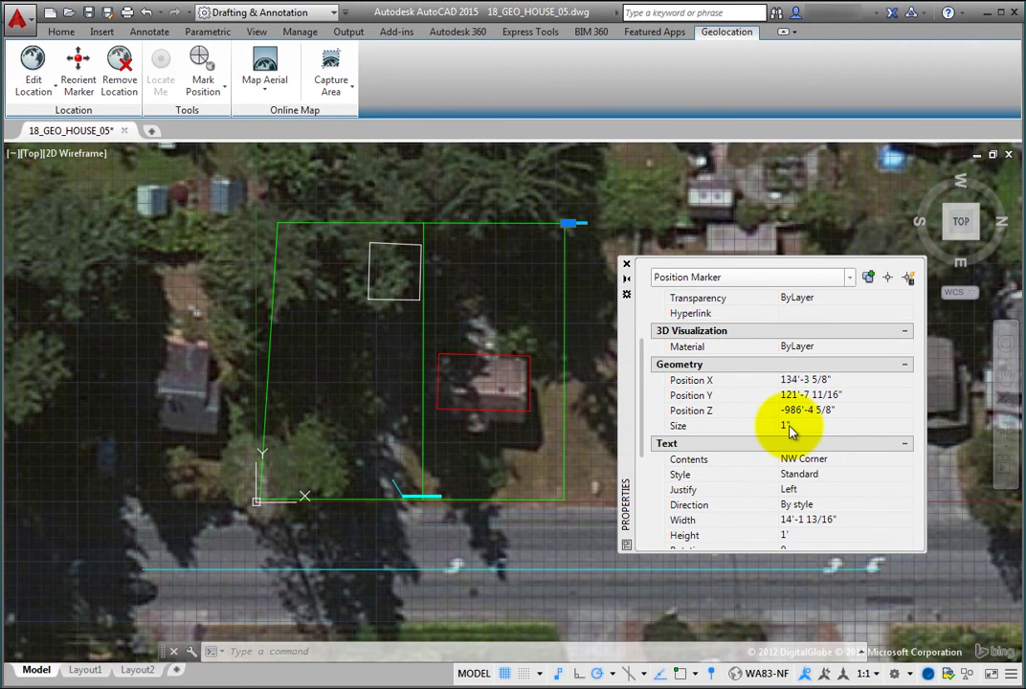
# Try to place a position marker at the current location with the My Location option.
pyautogui.click(226, 94)
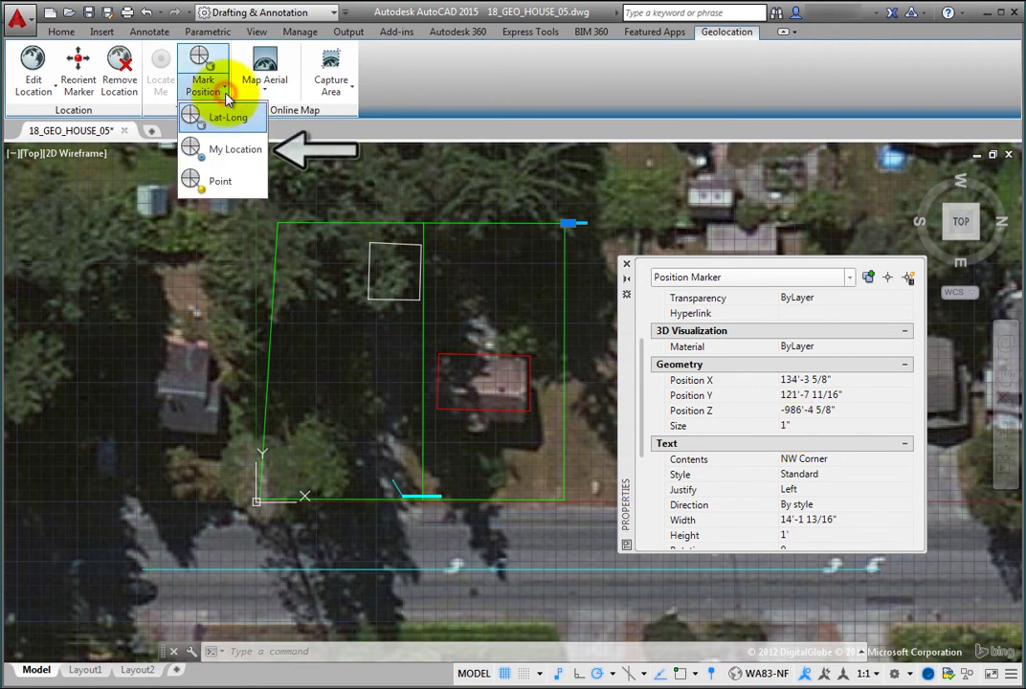
pyautogui.click(231, 152)
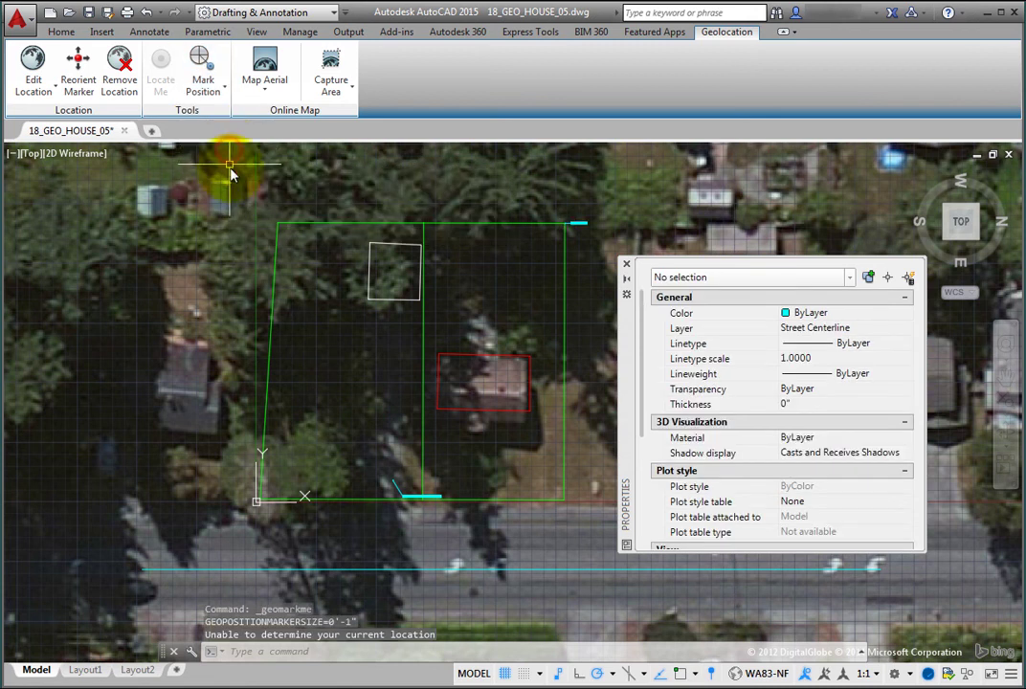